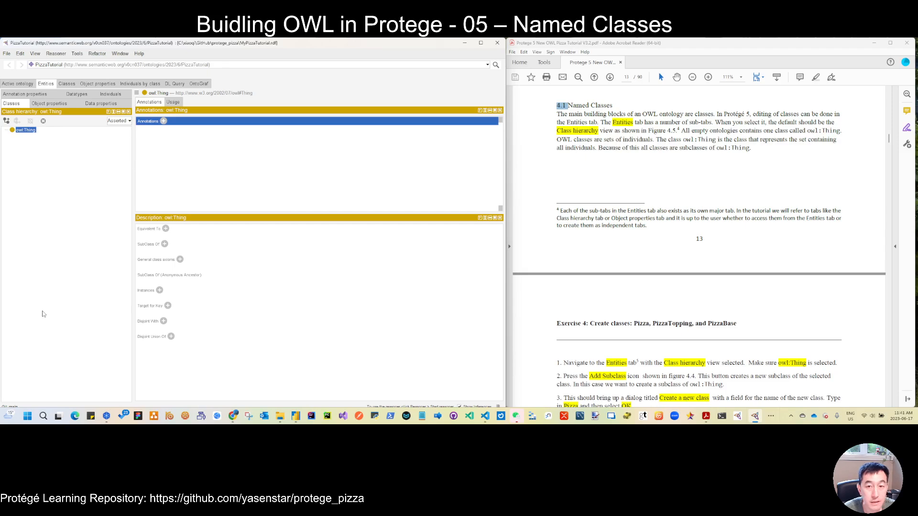
Add an rdfs:label annotation with the value "Pizza" to the owl:Thing class
{"action": "left_click", "coordinate": [66, 84]}
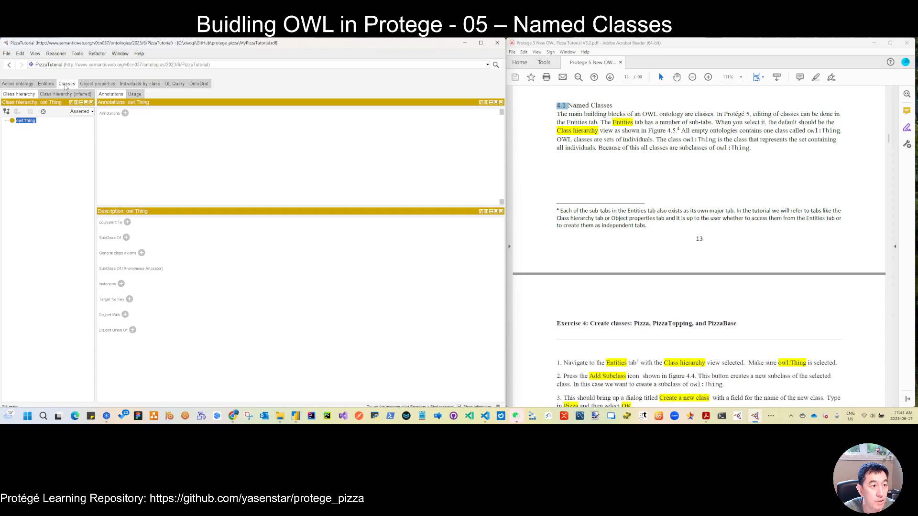
{"action": "left_click", "coordinate": [45, 84]}
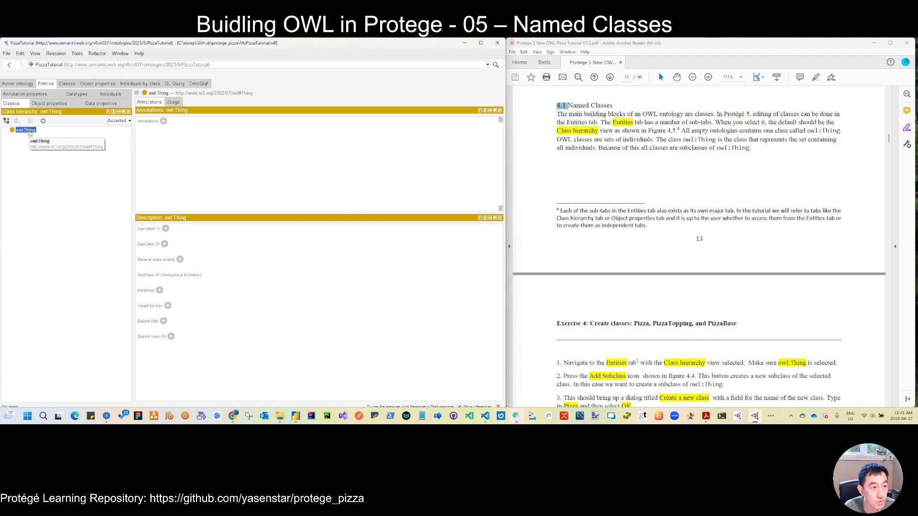
{"action": "left_click", "coordinate": [163, 121]}
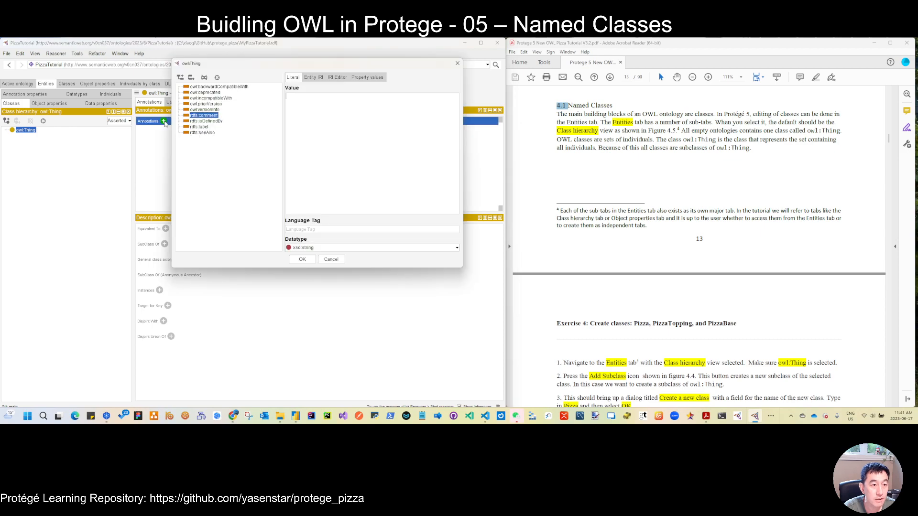
{"action": "left_click", "coordinate": [201, 127]}
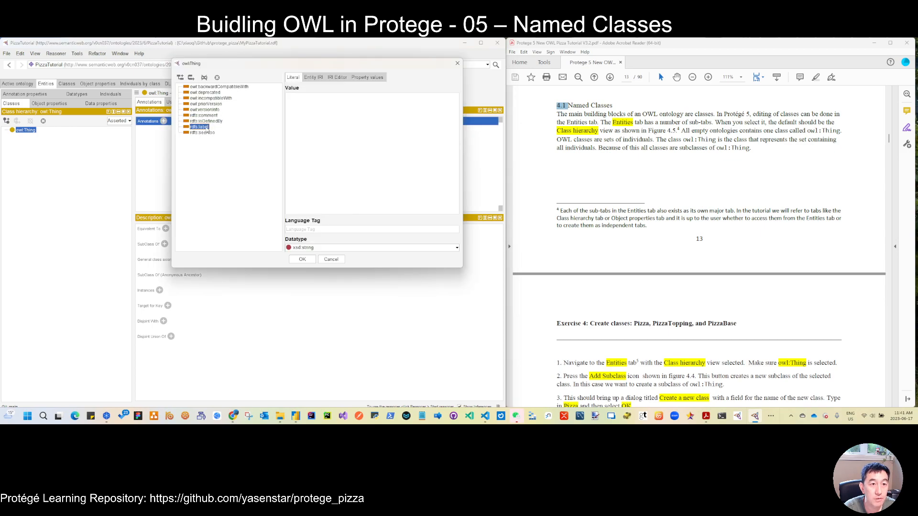
{"action": "left_click", "coordinate": [316, 108]}
{"action": "type", "text": "Pizza"}
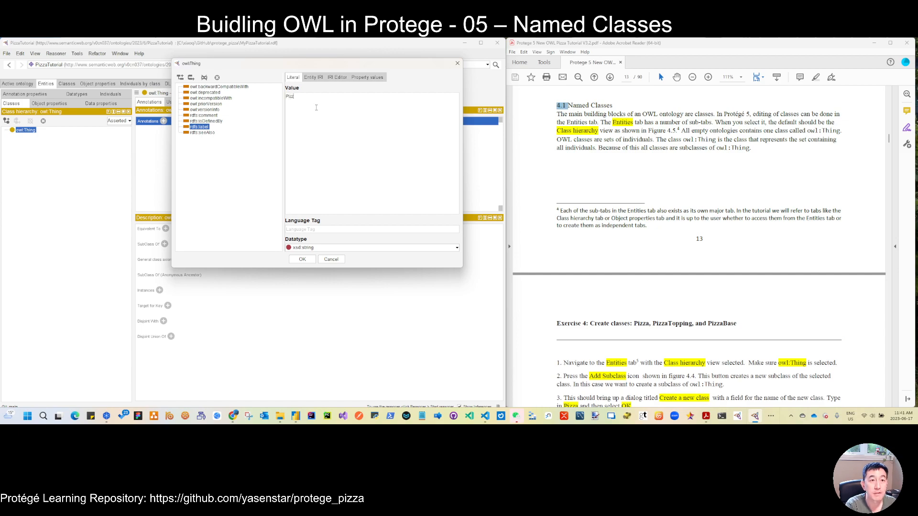
{"action": "left_click", "coordinate": [301, 259]}
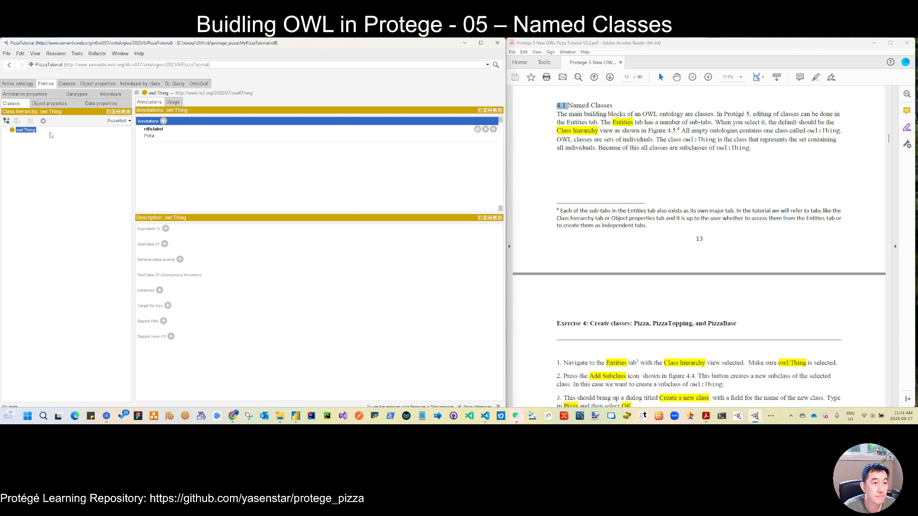
Check the Pizza label of owl:Thing in the class views, and remove that rdfs:label annotation
{"action": "left_click", "coordinate": [163, 140]}
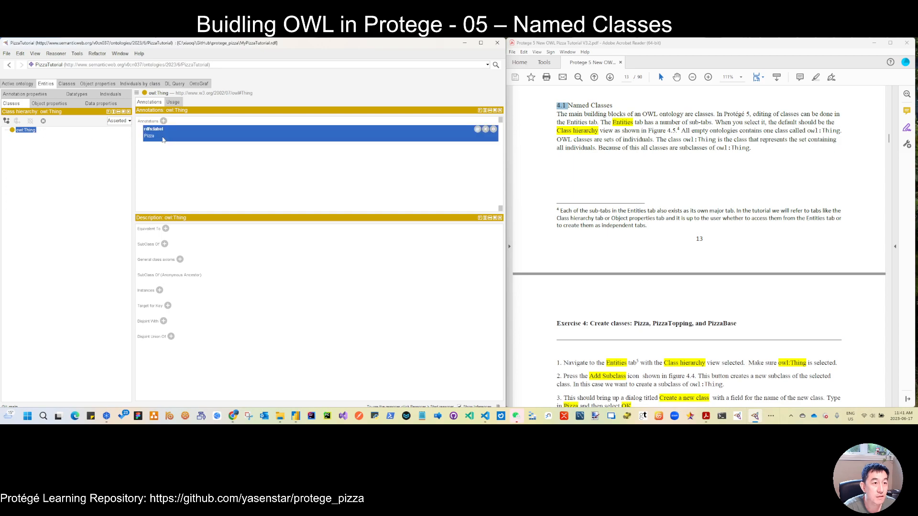
{"action": "left_click", "coordinate": [30, 131]}
{"action": "left_click", "coordinate": [67, 85]}
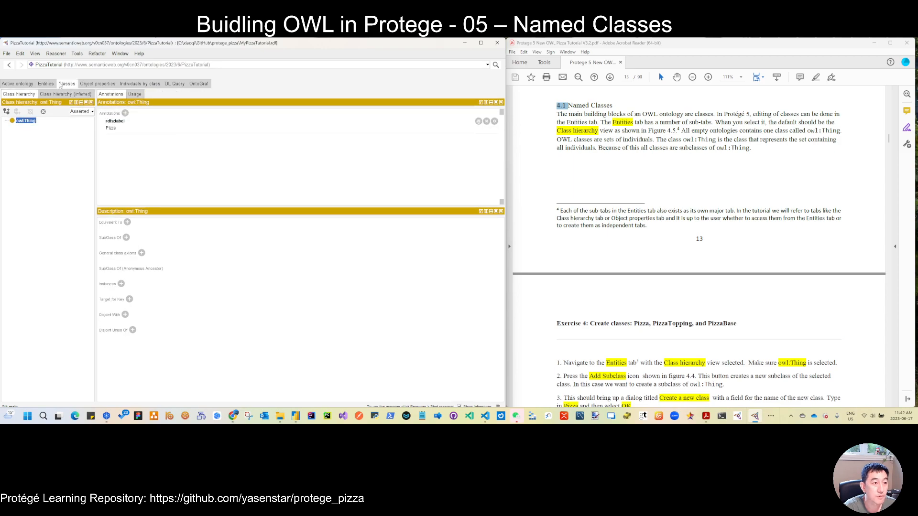
{"action": "left_click", "coordinate": [44, 84]}
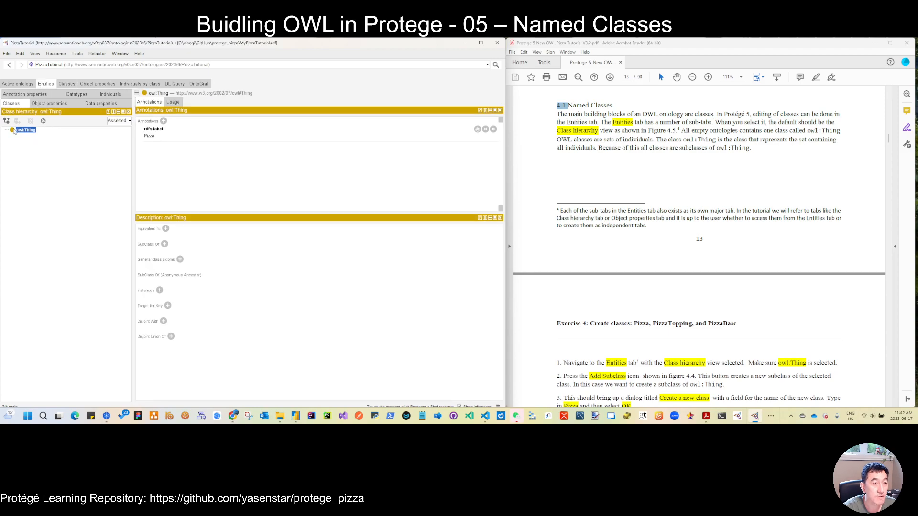
{"action": "left_click", "coordinate": [163, 121]}
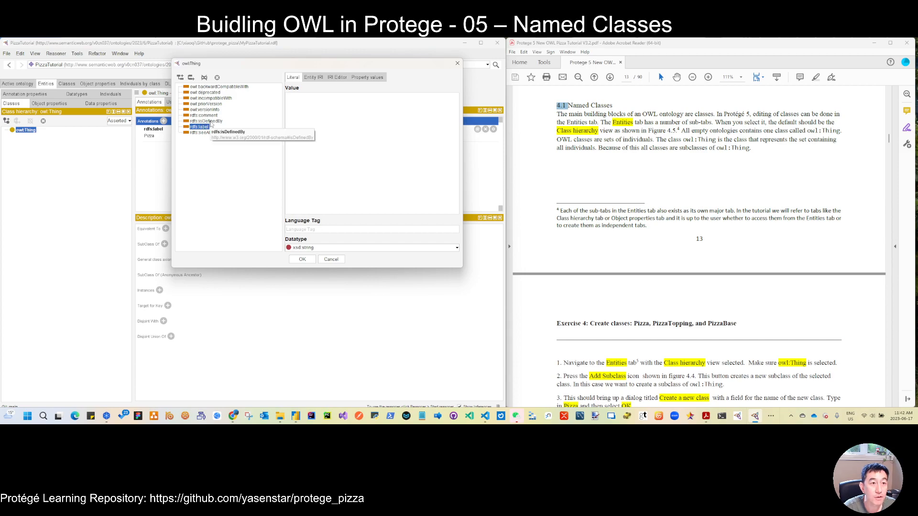
{"action": "left_click", "coordinate": [336, 260]}
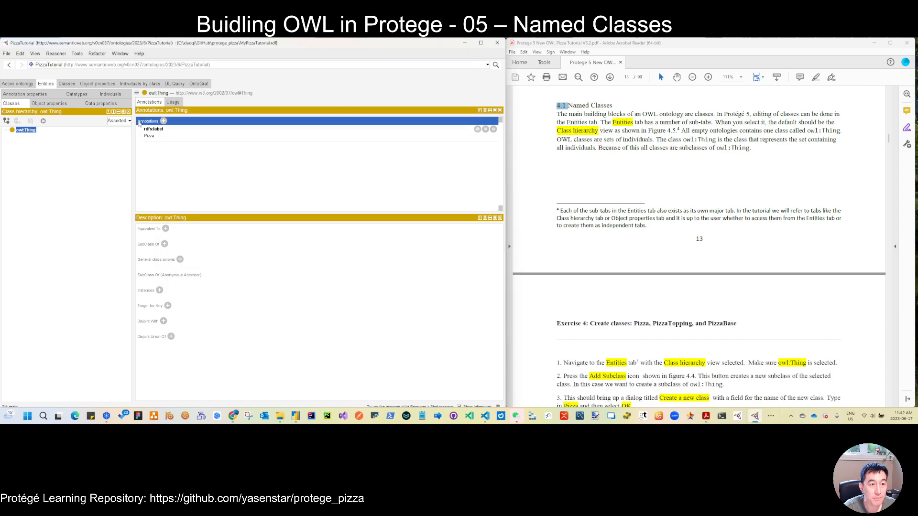
{"action": "left_click", "coordinate": [158, 137]}
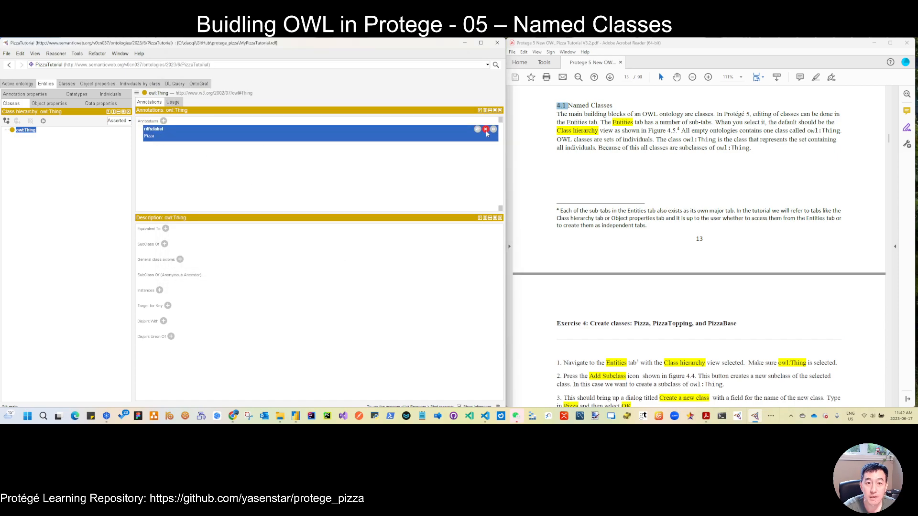
{"action": "left_click", "coordinate": [486, 129]}
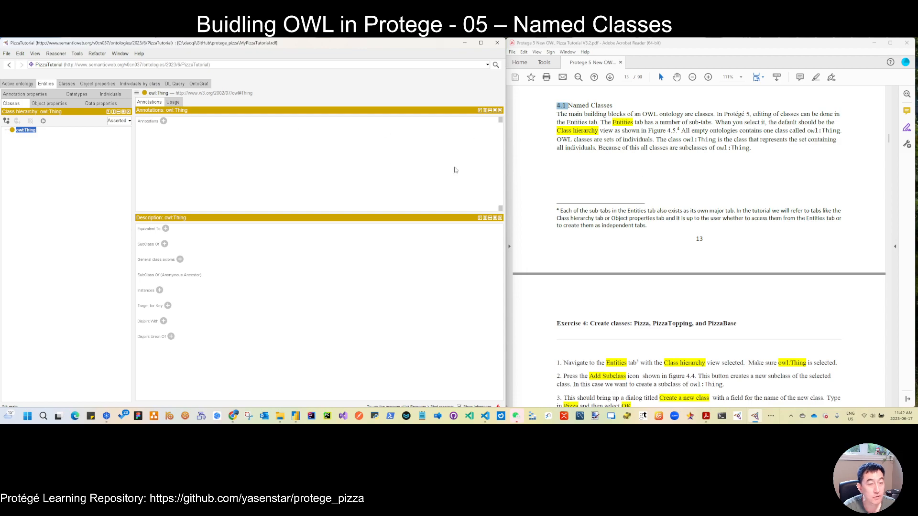
Start creating a subclass of owl:Thing named Pizza, and inspect the parts of its proposed IRI
{"action": "scroll", "coordinate": [569, 204], "scroll_direction": "down", "scroll_amount": 3}
{"action": "scroll", "coordinate": [569, 204], "scroll_direction": "down", "scroll_amount": 3}
{"action": "scroll", "coordinate": [568, 202], "scroll_direction": "down", "scroll_amount": 3}
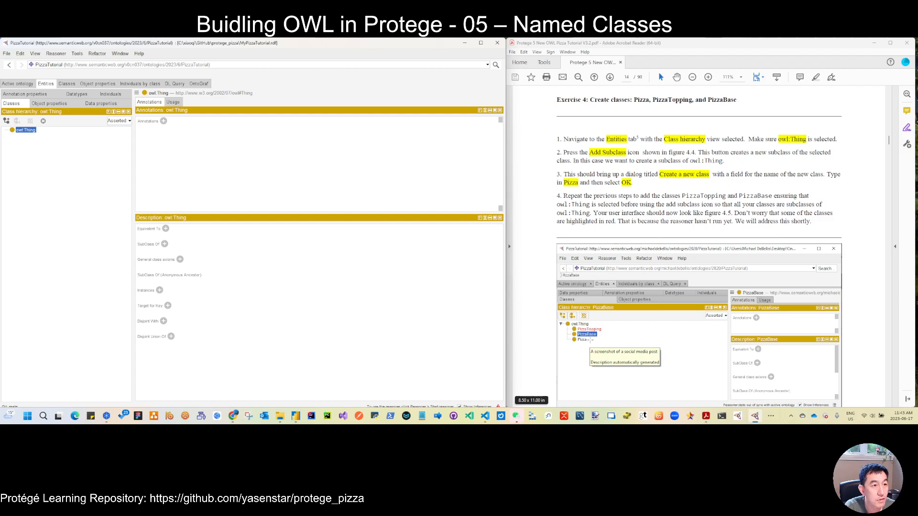
{"action": "left_click", "coordinate": [77, 54]}
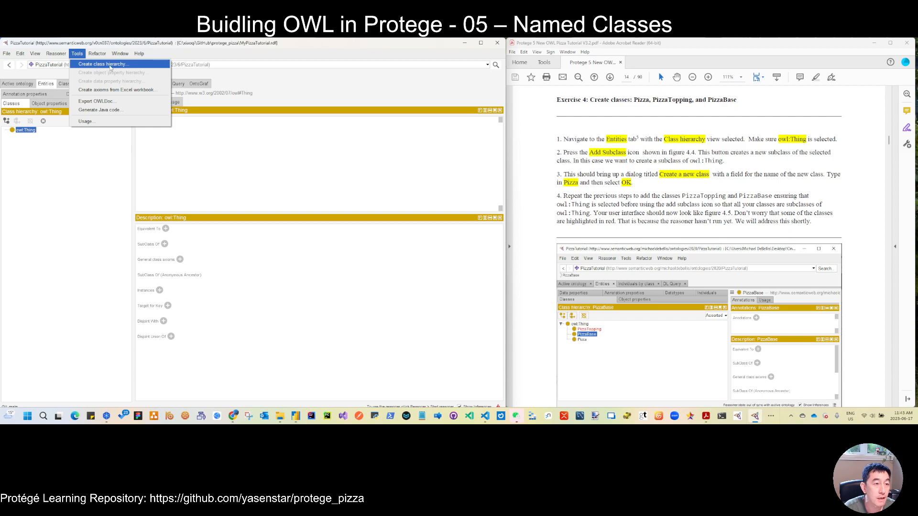
{"action": "left_click", "coordinate": [99, 168]}
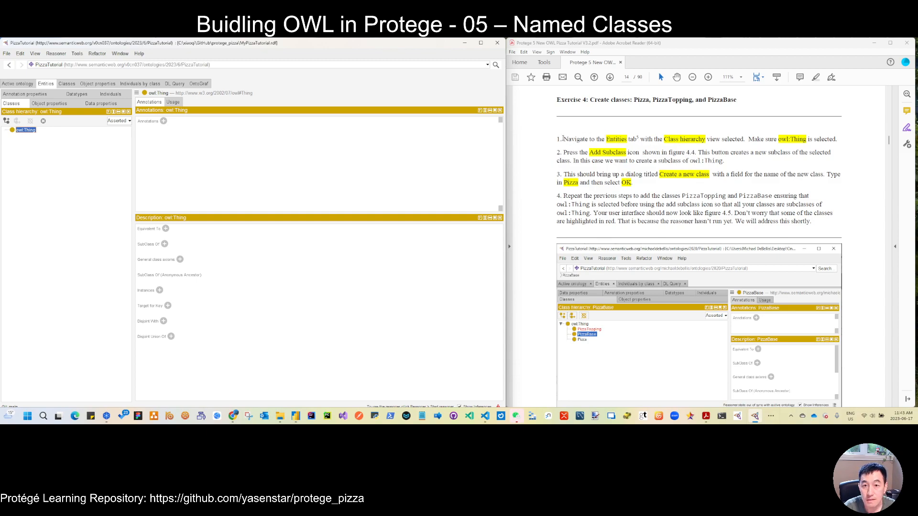
{"action": "left_click", "coordinate": [6, 122]}
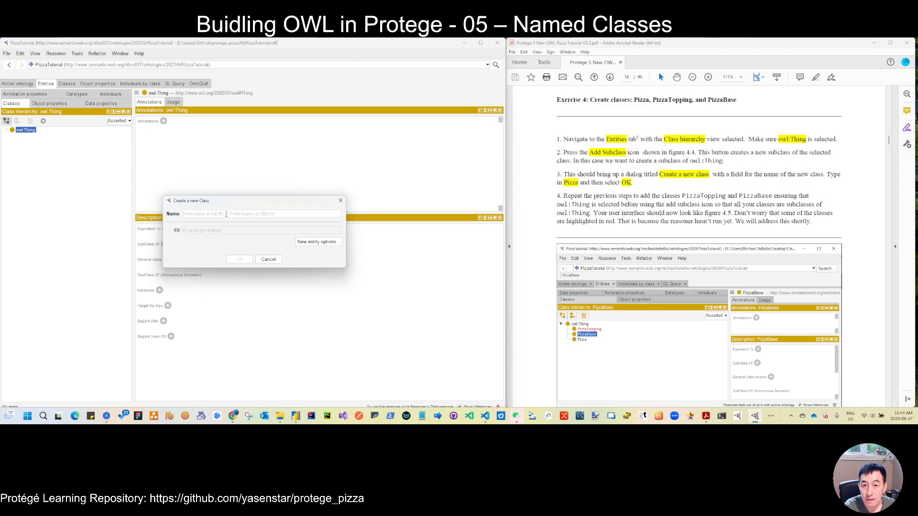
{"action": "type", "text": "Pizza"}
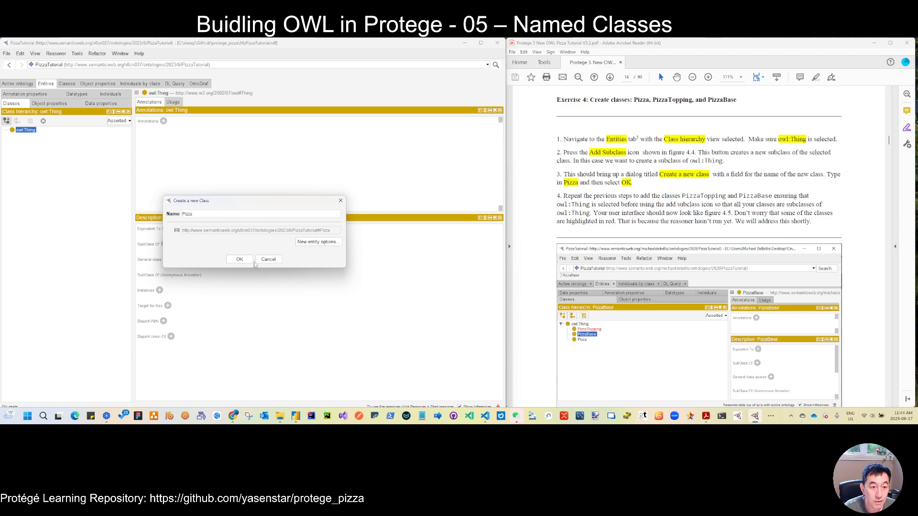
{"action": "left_click_drag", "start_coordinate": [181, 231], "coordinate": [316, 231]}
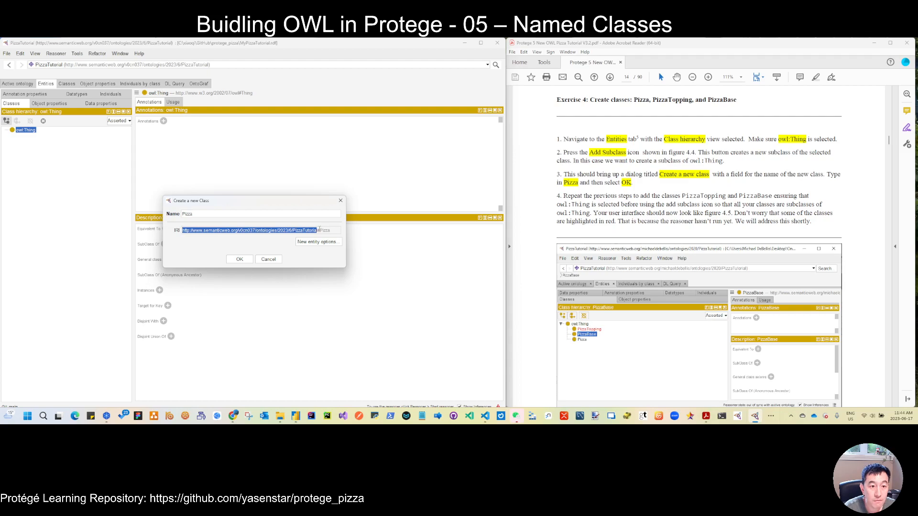
{"action": "left_click", "coordinate": [318, 231]}
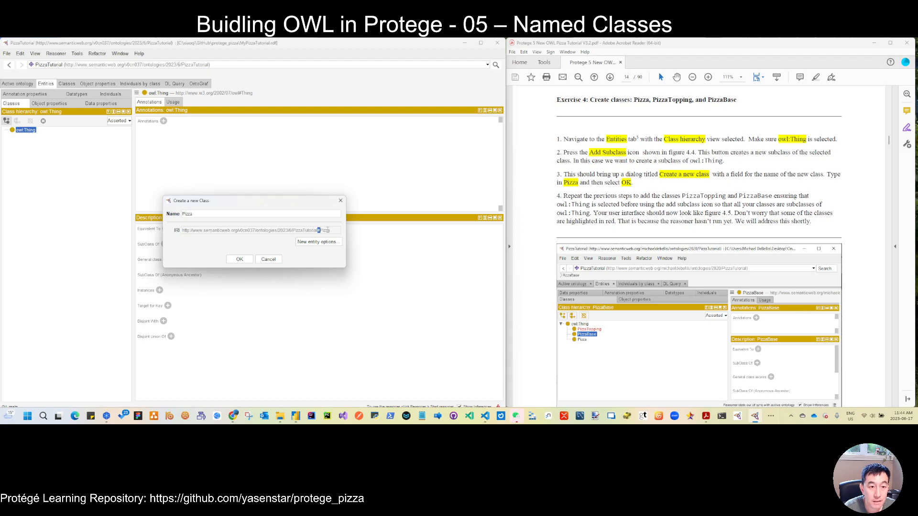
{"action": "left_click", "coordinate": [241, 260]}
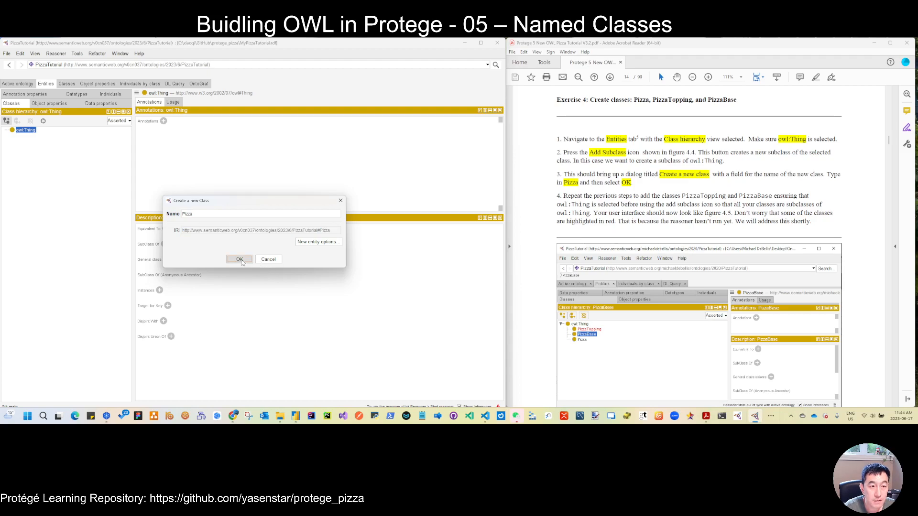
Set the new entity options so that IRIs end with an auto-generated ID, and inspect the ID in the class IRI
{"action": "left_click", "coordinate": [325, 243]}
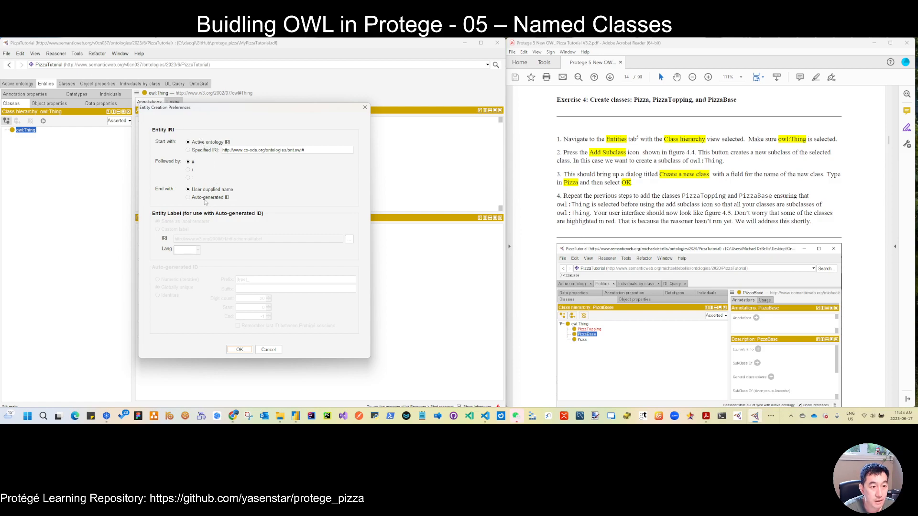
{"action": "left_click_drag", "start_coordinate": [272, 108], "coordinate": [443, 104]}
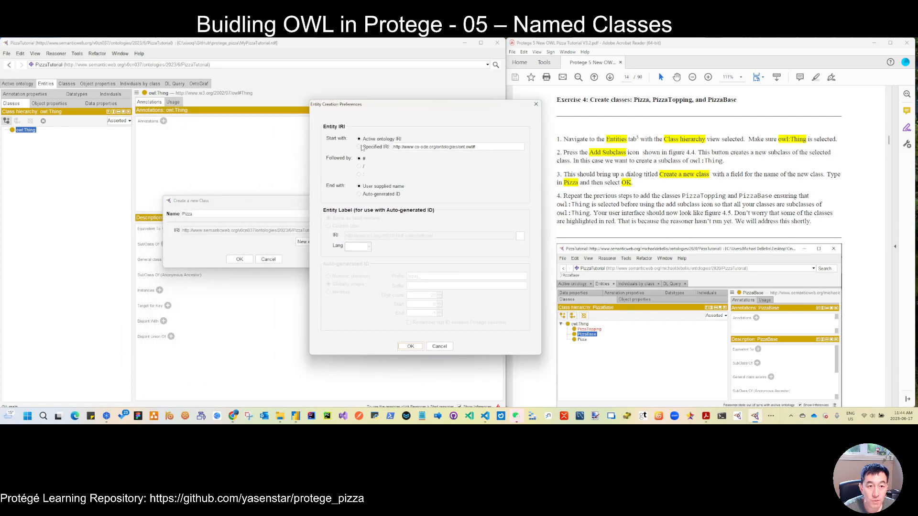
{"action": "left_click", "coordinate": [360, 195]}
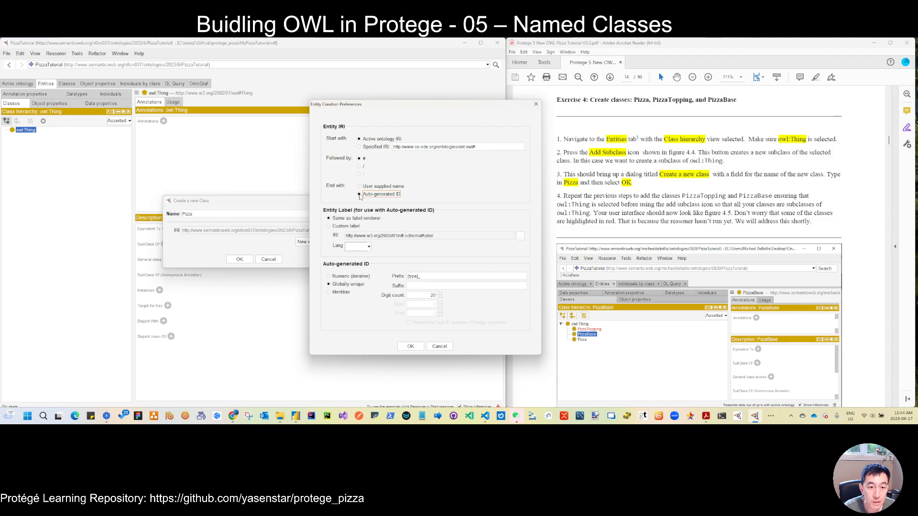
{"action": "left_click_drag", "start_coordinate": [399, 107], "coordinate": [466, 104]}
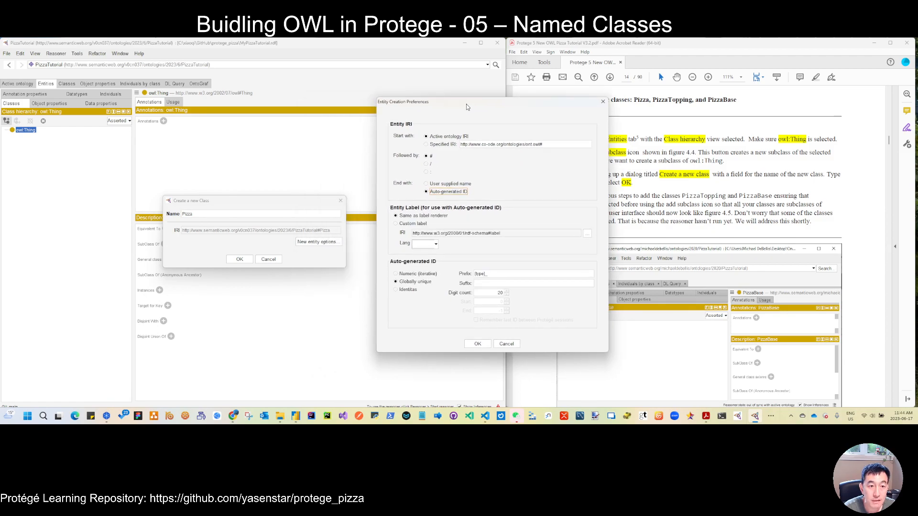
{"action": "left_click", "coordinate": [477, 344]}
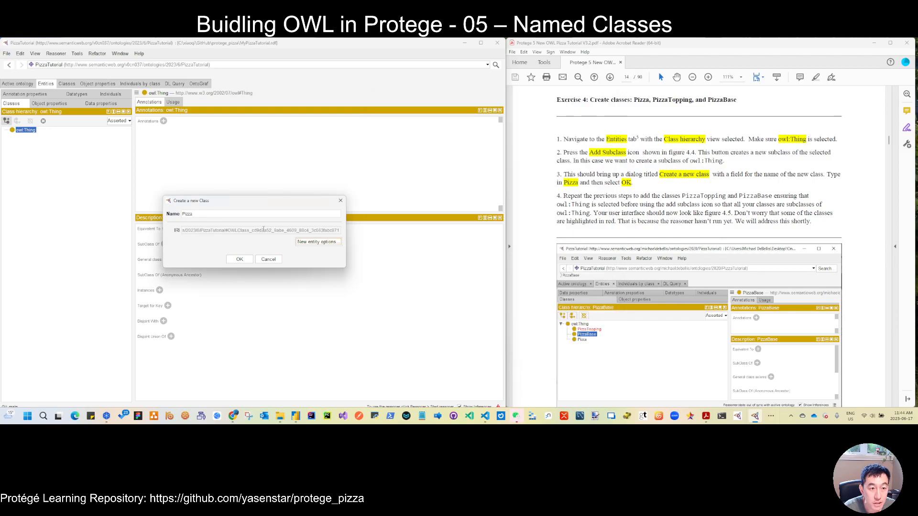
{"action": "left_click_drag", "start_coordinate": [228, 231], "coordinate": [367, 233]}
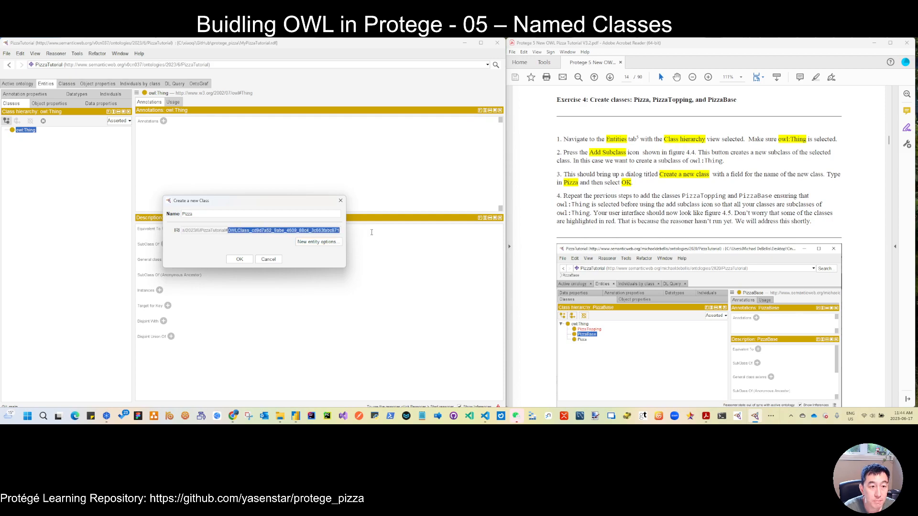
Set the entity IRI ending back to the user supplied name and create the Pizza class
{"action": "left_click", "coordinate": [323, 245]}
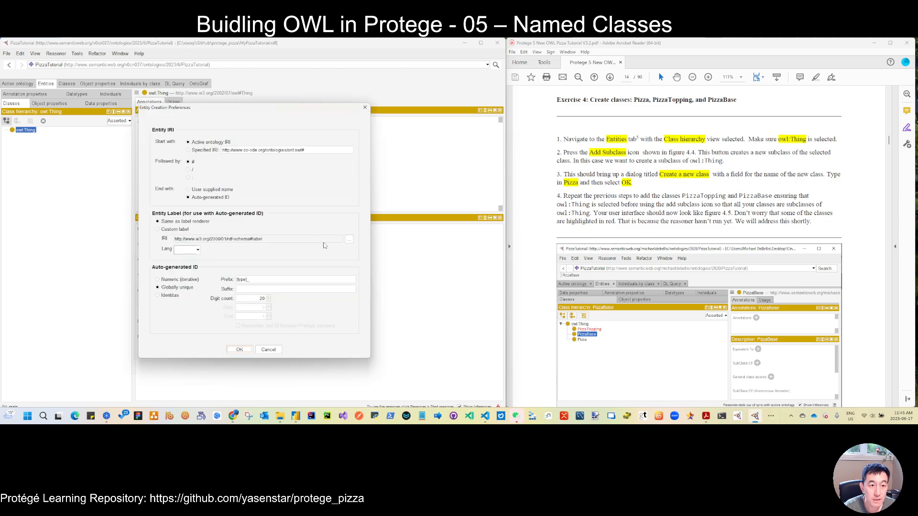
{"action": "left_click", "coordinate": [187, 190]}
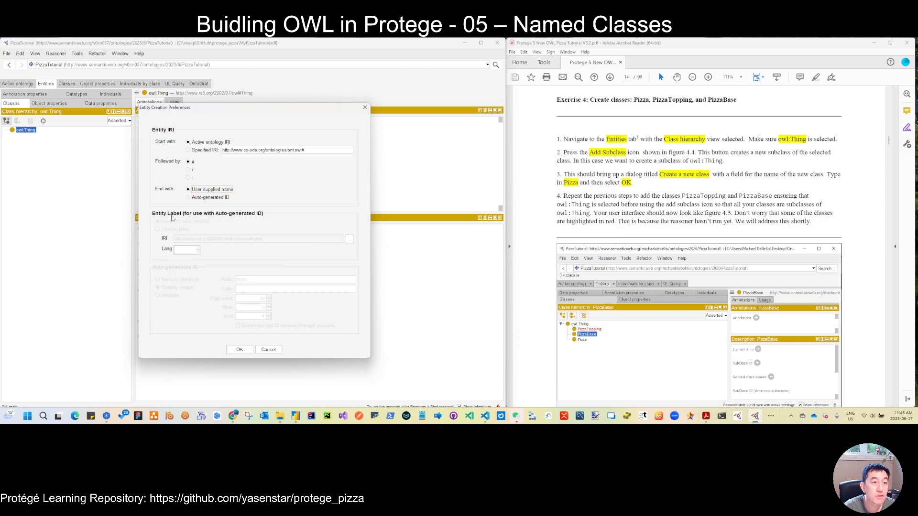
{"action": "left_click", "coordinate": [239, 350]}
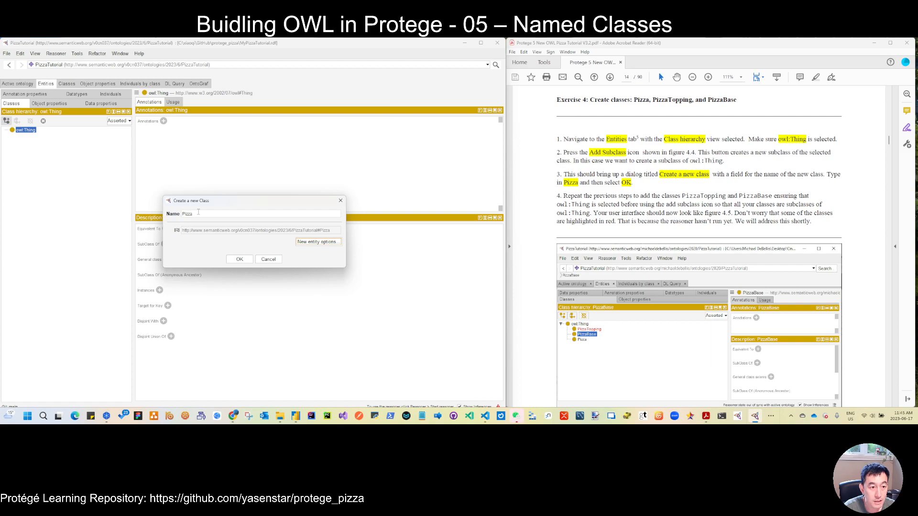
{"action": "left_click", "coordinate": [242, 260]}
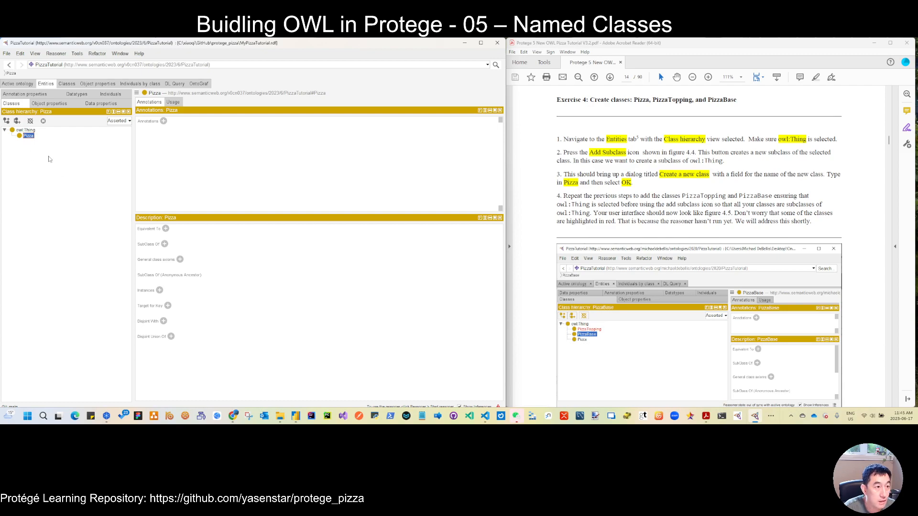
Start creating another subclass of owl:Thing and enter PizzaTopping as its name
{"action": "left_click", "coordinate": [27, 131]}
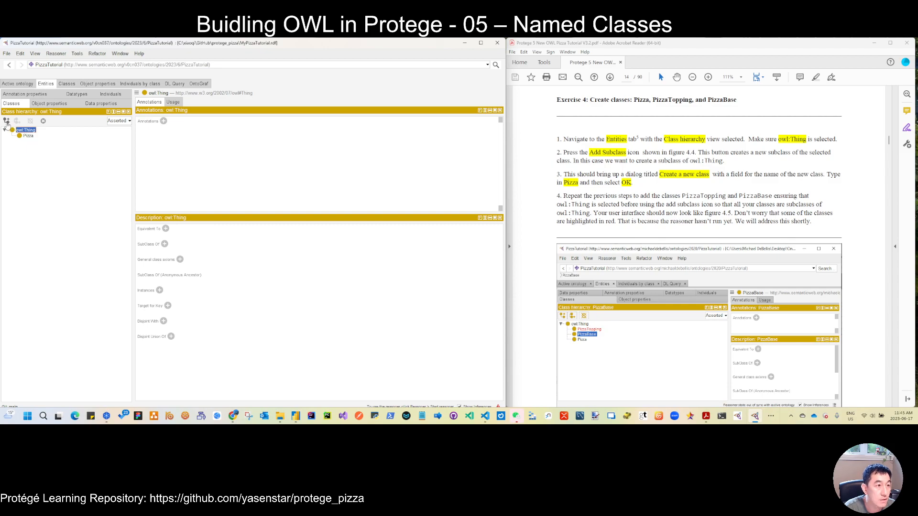
{"action": "left_click", "coordinate": [27, 137]}
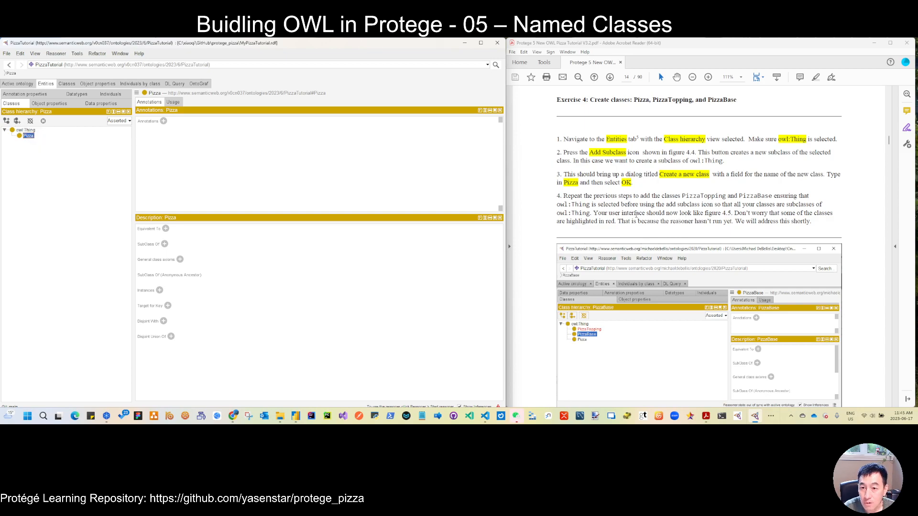
{"action": "left_click_drag", "start_coordinate": [685, 196], "coordinate": [768, 197]}
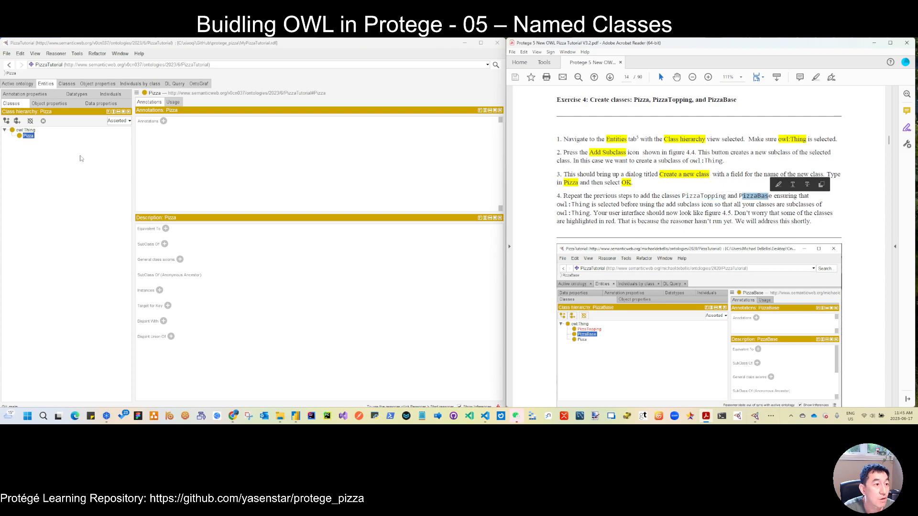
{"action": "left_click", "coordinate": [27, 130]}
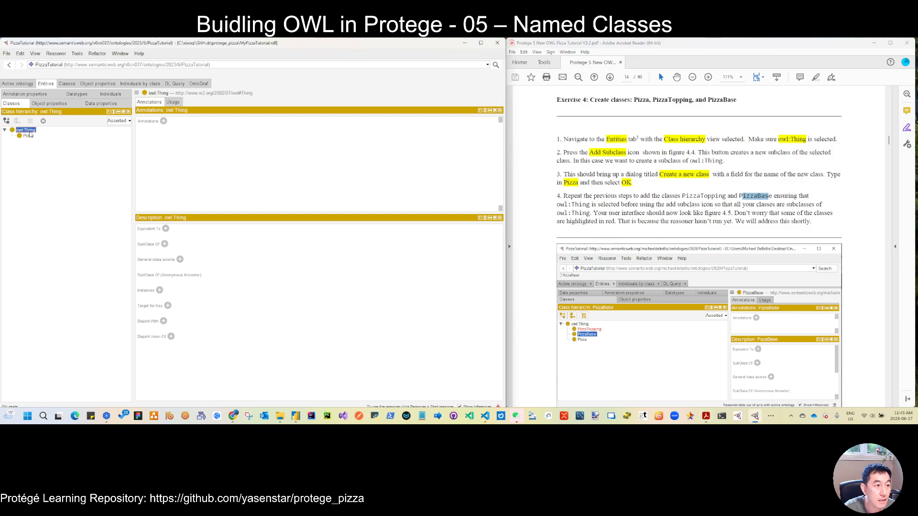
{"action": "left_click", "coordinate": [7, 121]}
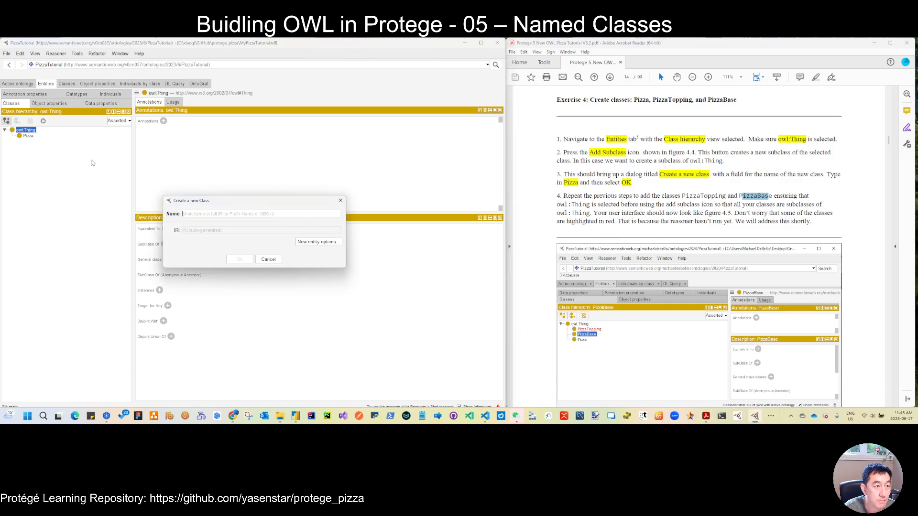
{"action": "type", "text": "P"}
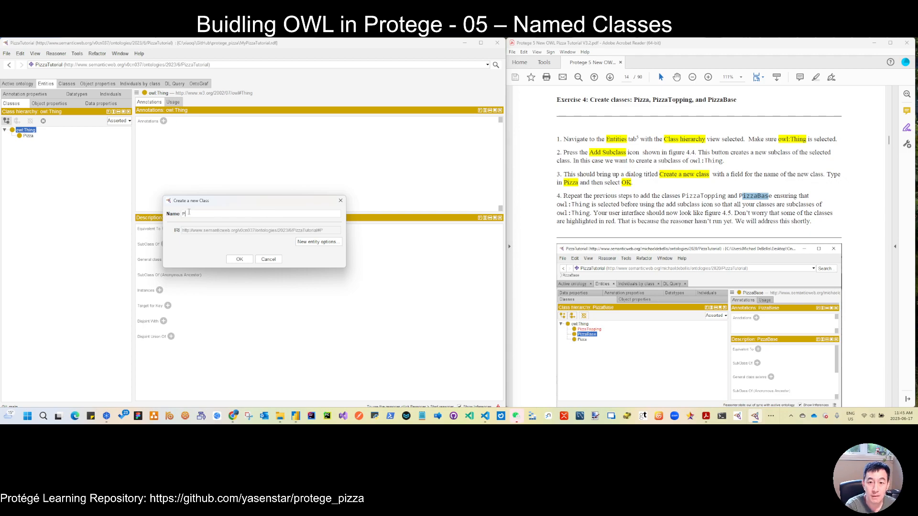
{"action": "type", "text": "izzaTopping"}
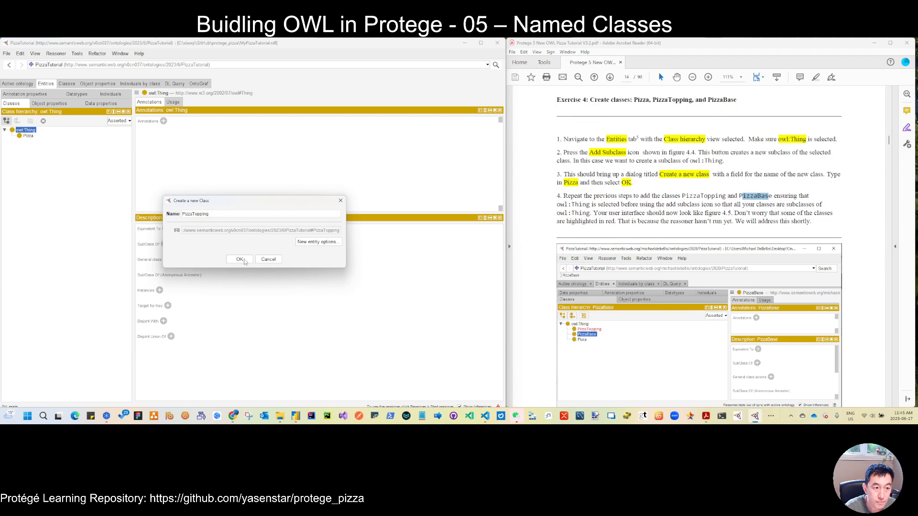
Shorten the new class's name to Pizza to test how a duplicate class name is handled
{"action": "key", "text": "BackSpace"}
{"action": "key", "text": "BackSpace"}
{"action": "key", "text": "BackSpace"}
{"action": "key", "text": "BackSpace"}
{"action": "key", "text": "BackSpace"}
{"action": "key", "text": "BackSpace"}
{"action": "key", "text": "BackSpace"}
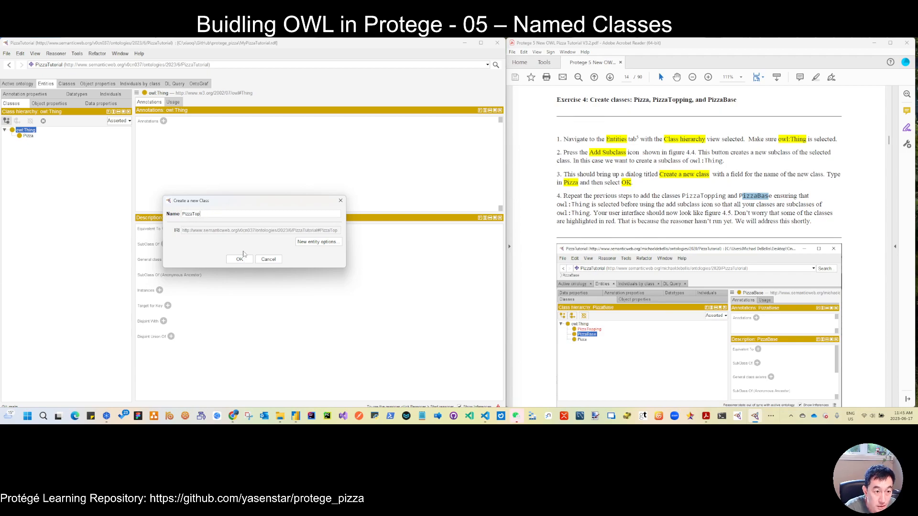
{"action": "double_click", "coordinate": [196, 214]}
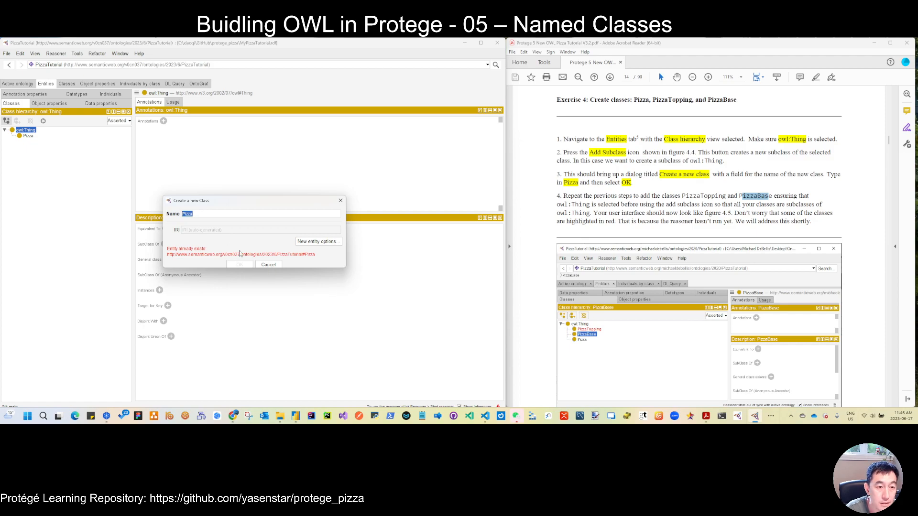
{"action": "left_click", "coordinate": [239, 219]}
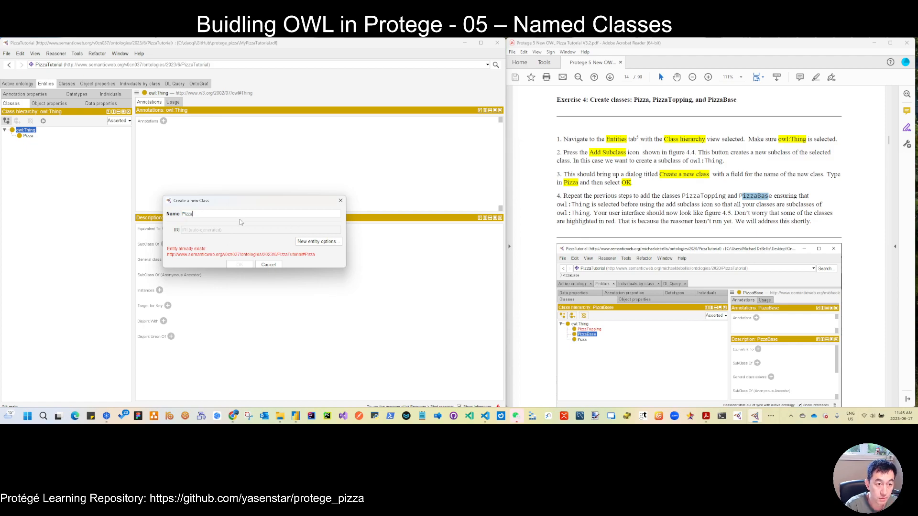
Complete the new class's name as PizzaTopping and create the class under owl:Thing
{"action": "type", "text": "Top"}
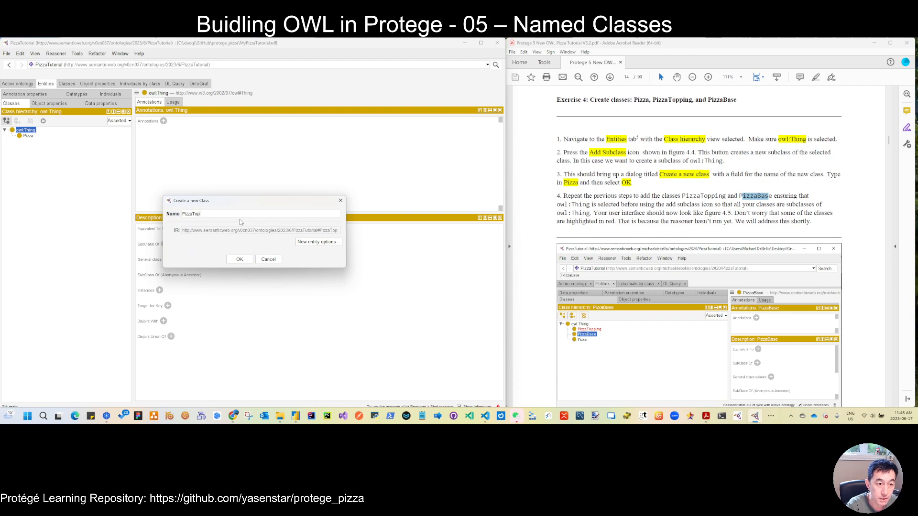
{"action": "type", "text": "ping"}
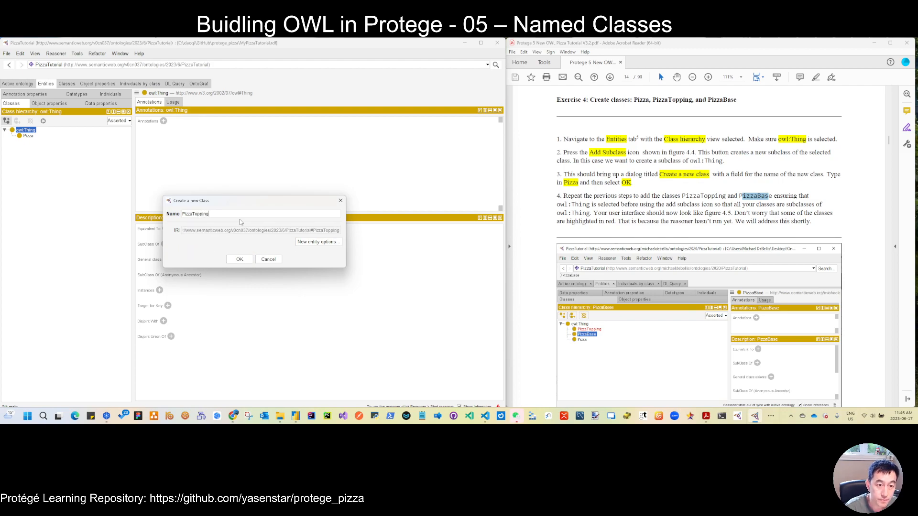
{"action": "left_click", "coordinate": [239, 259]}
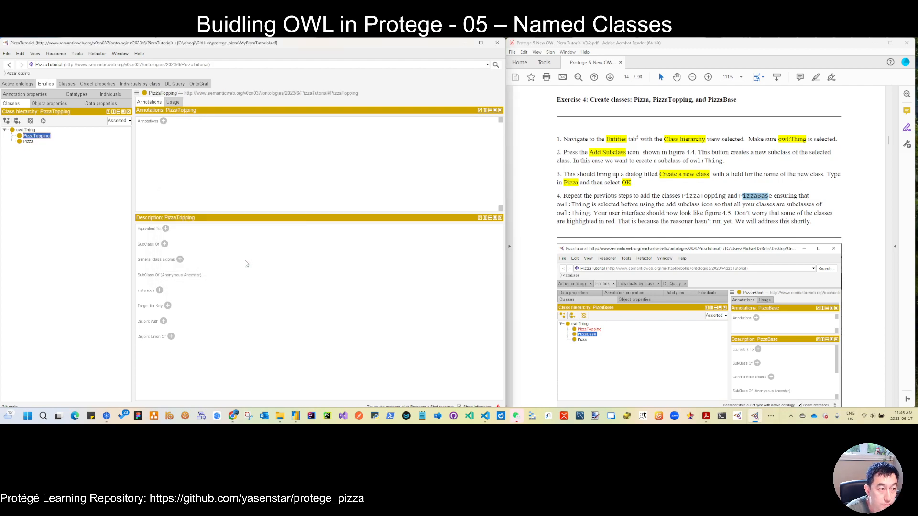
{"action": "left_click", "coordinate": [7, 122]}
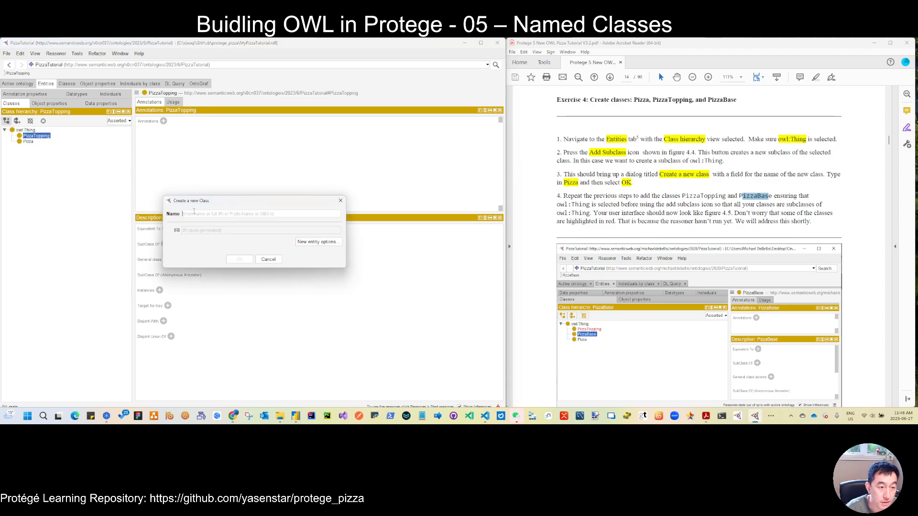
{"action": "type", "text": "Pizza"}
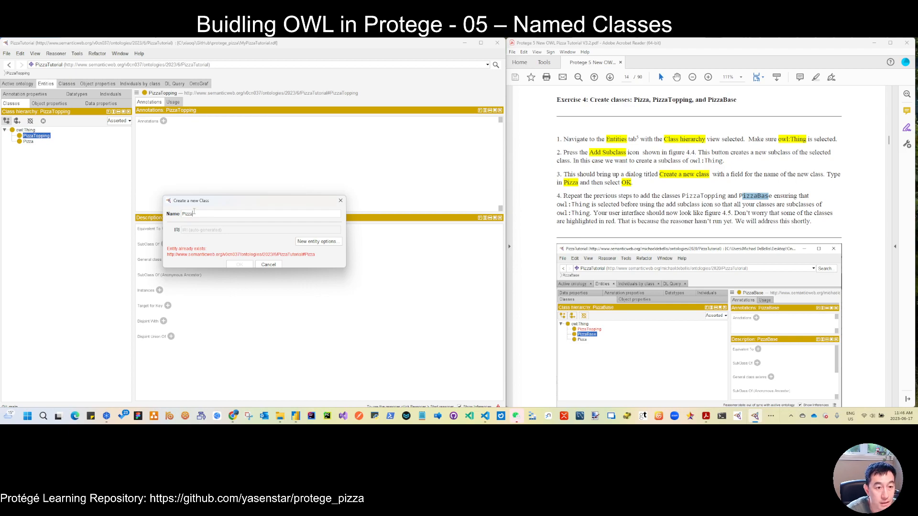
{"action": "left_click", "coordinate": [277, 266]}
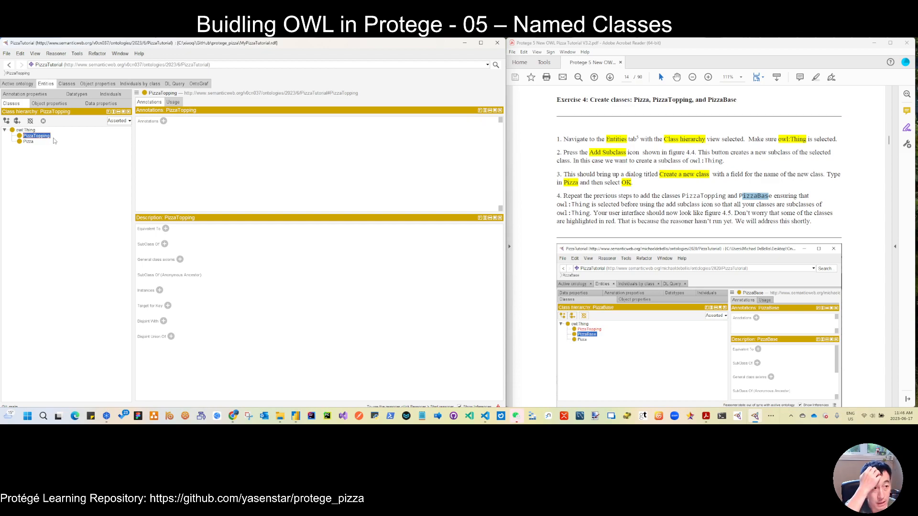
Create the class PizzaBase as a sibling of PizzaTopping
{"action": "left_click", "coordinate": [27, 130]}
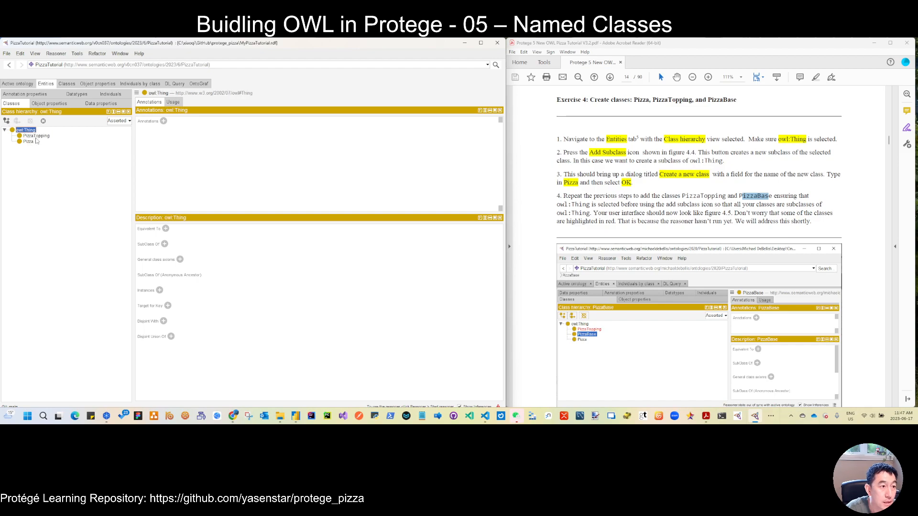
{"action": "left_click", "coordinate": [37, 137]}
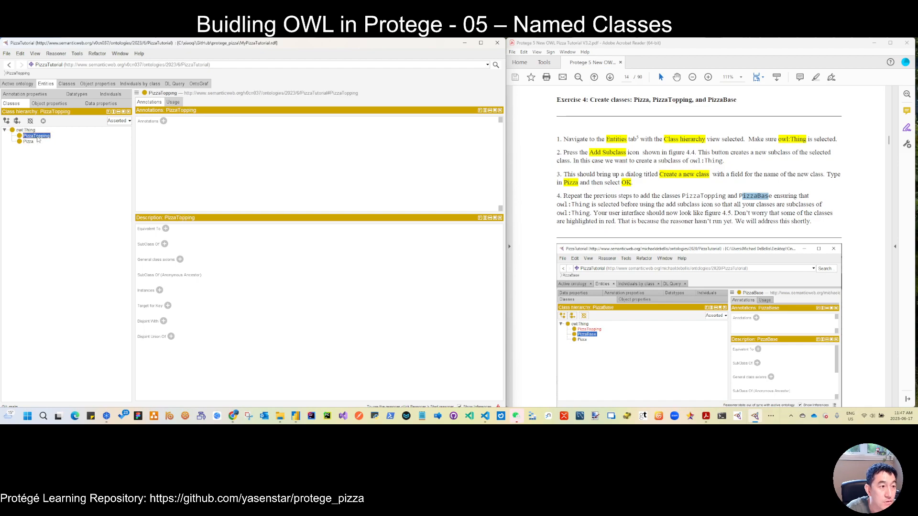
{"action": "left_click", "coordinate": [17, 122]}
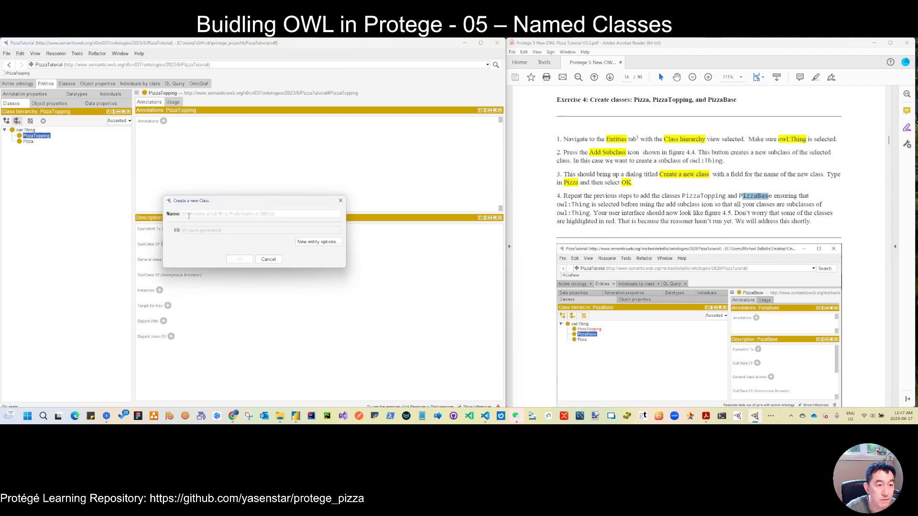
{"action": "type", "text": "Pizz"}
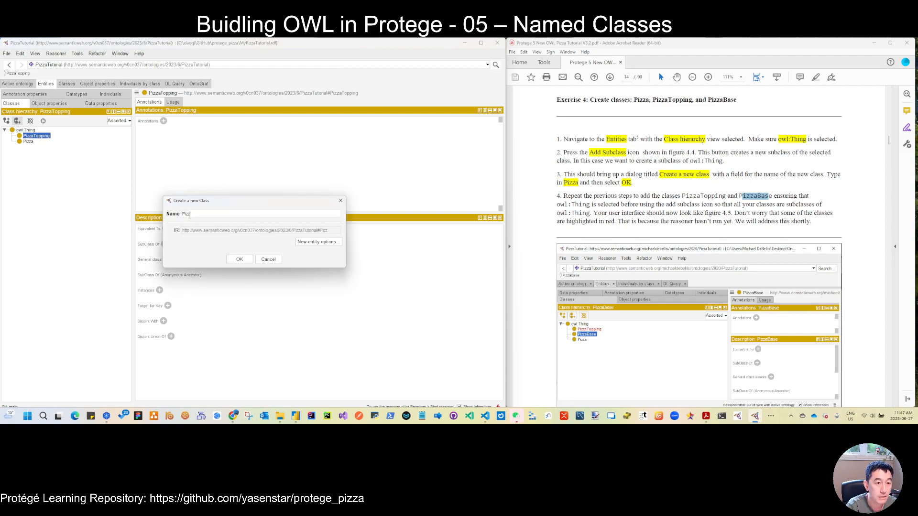
{"action": "type", "text": "aBase"}
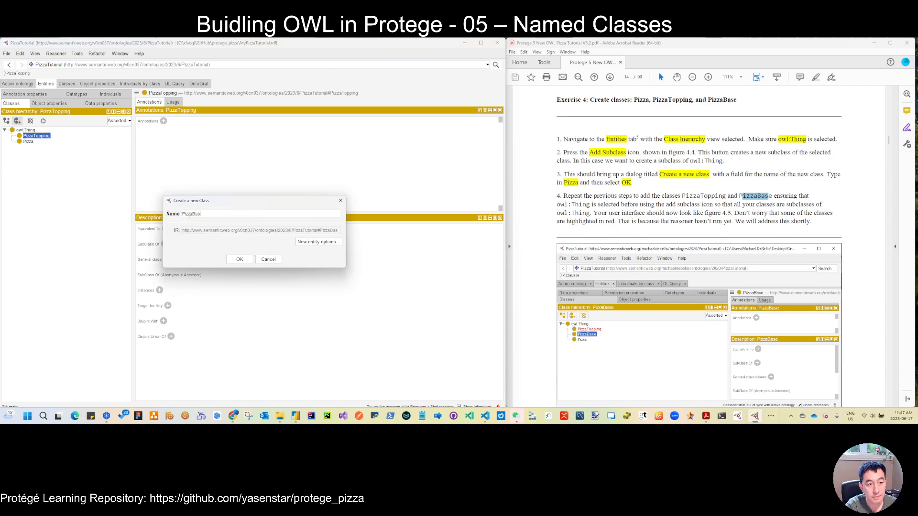
{"action": "left_click", "coordinate": [244, 261]}
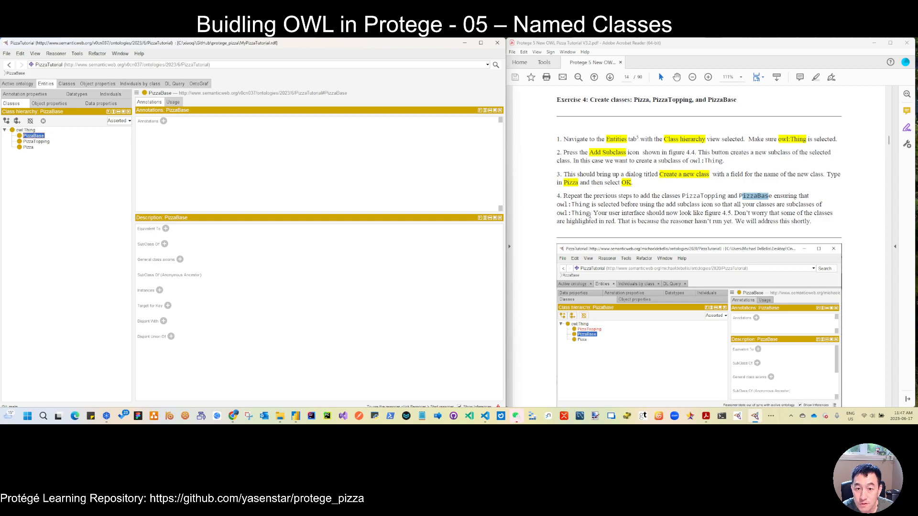
Read the exercise's remark on red-highlighted classes, compare it with the class hierarchy, and look at the available reasoner options
{"action": "left_click_drag", "start_coordinate": [593, 213], "coordinate": [703, 214]}
{"action": "scroll", "coordinate": [649, 291], "scroll_direction": "down", "scroll_amount": 1}
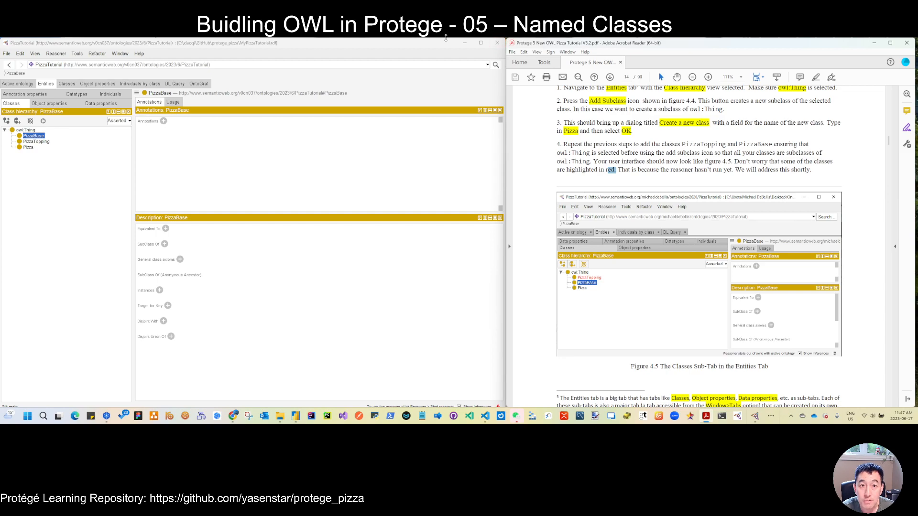
{"action": "left_click", "coordinate": [432, 46]}
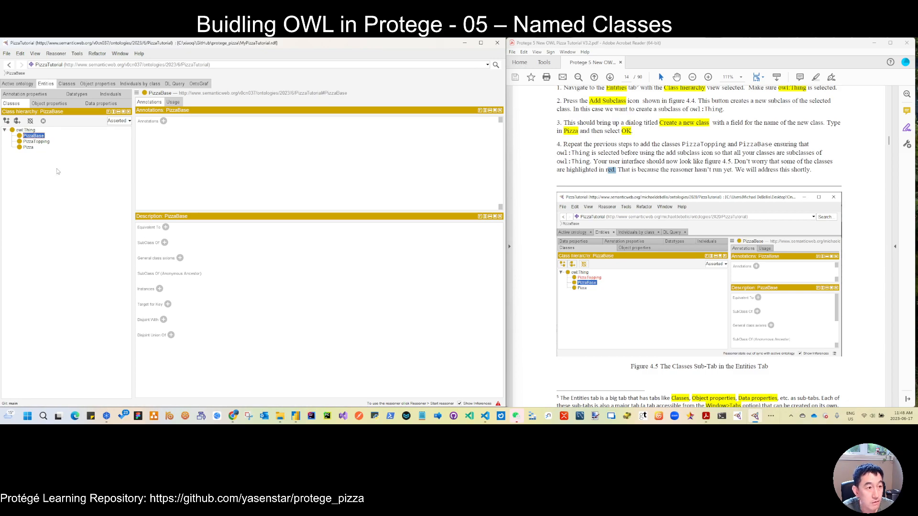
{"action": "left_click", "coordinate": [56, 53]}
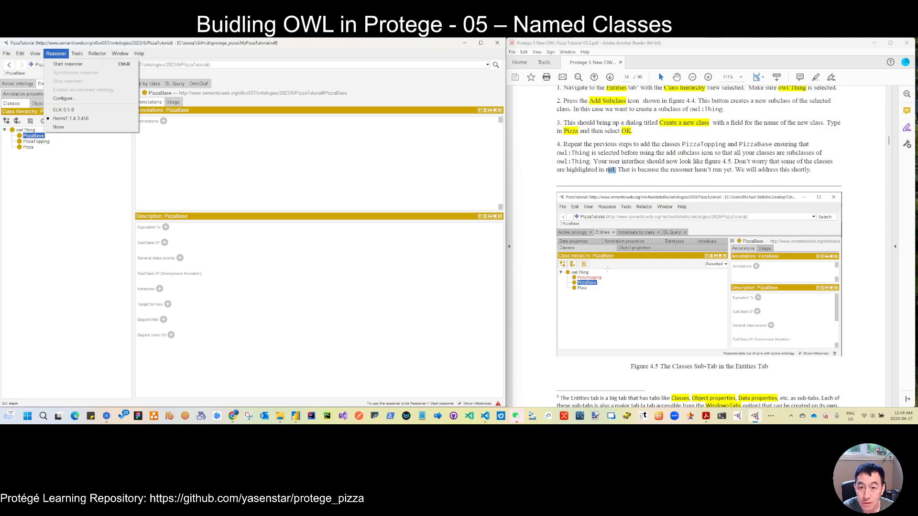
{"action": "scroll", "coordinate": [605, 300], "scroll_direction": "down", "scroll_amount": 5}
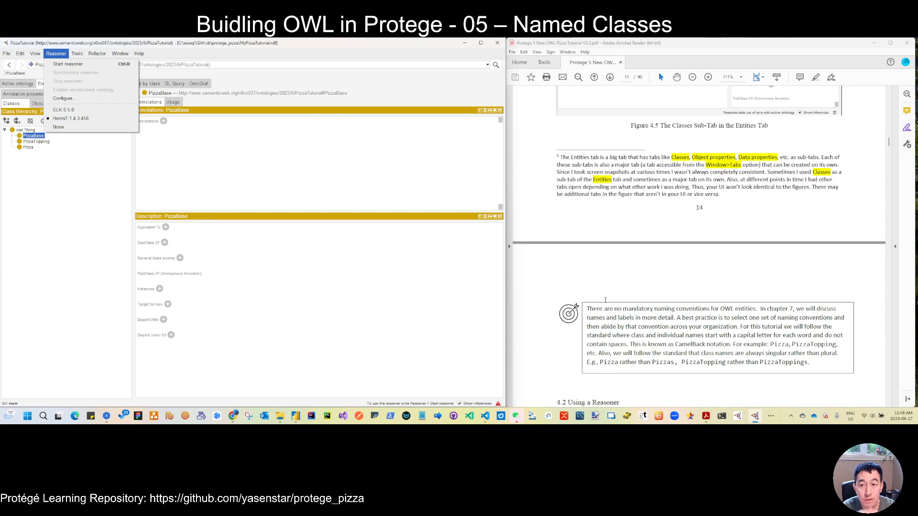
{"action": "left_click", "coordinate": [55, 162]}
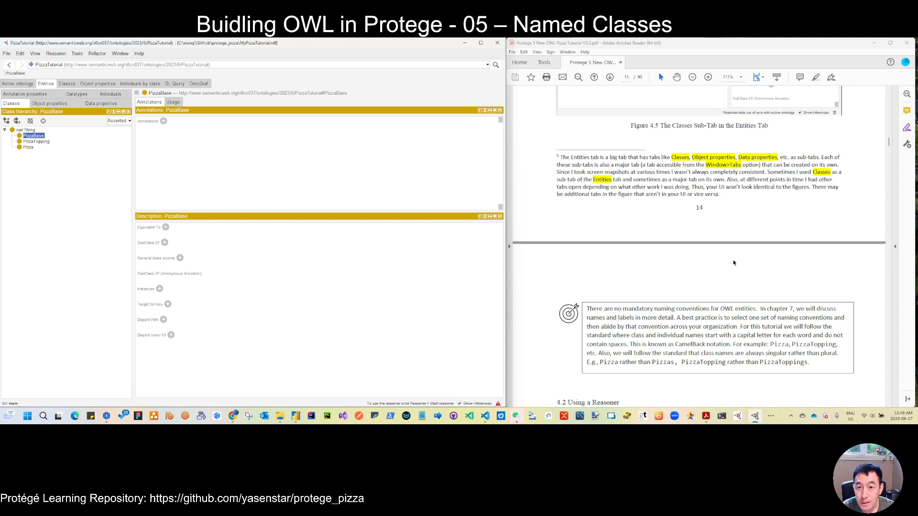
Compare the tutorial's footnote on the Entities sub-tabs with the object property, data property and class hierarchies
{"action": "scroll", "coordinate": [733, 262], "scroll_direction": "up", "scroll_amount": 1}
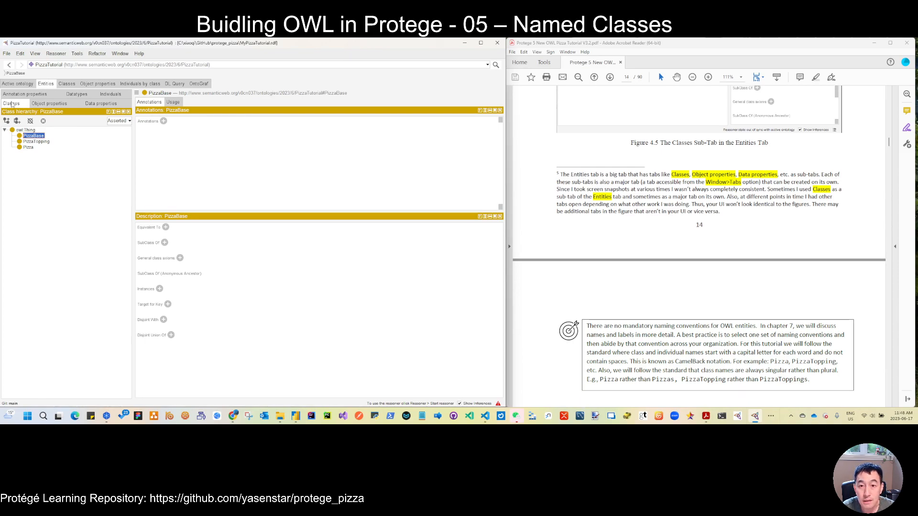
{"action": "left_click", "coordinate": [50, 104]}
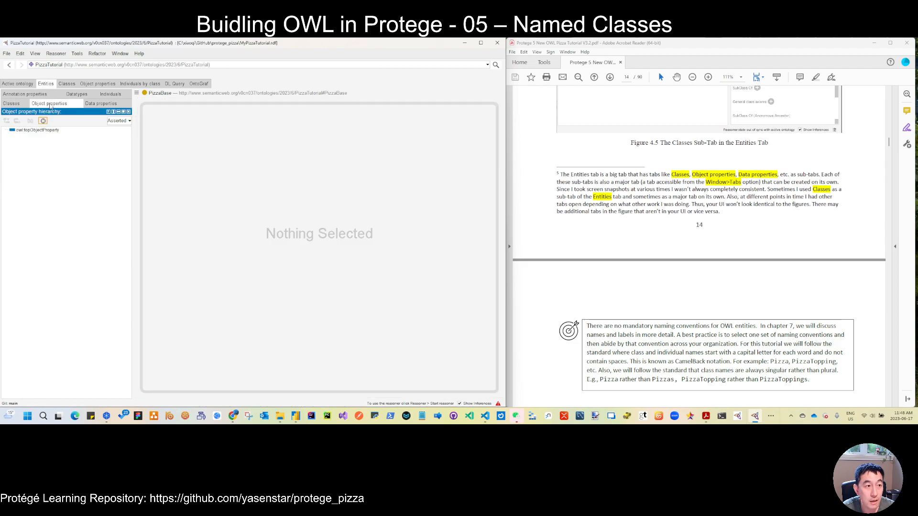
{"action": "left_click", "coordinate": [107, 105]}
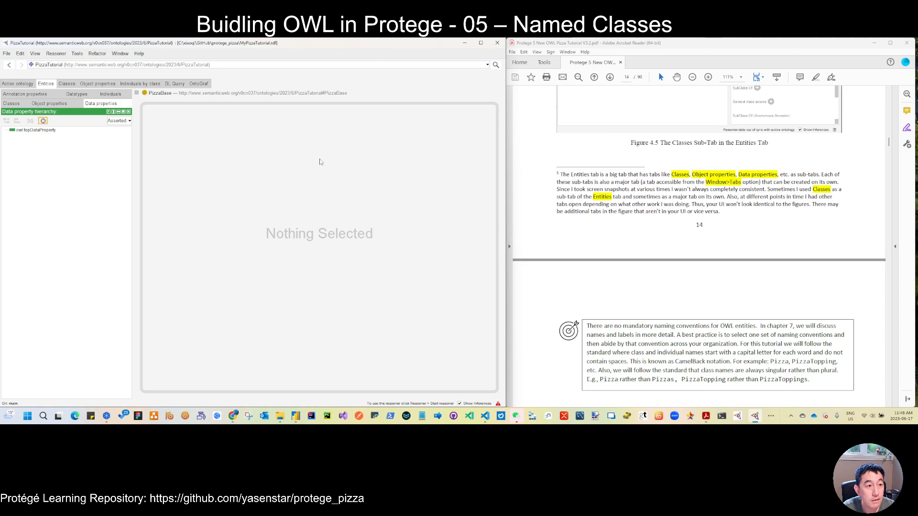
{"action": "left_click", "coordinate": [13, 104]}
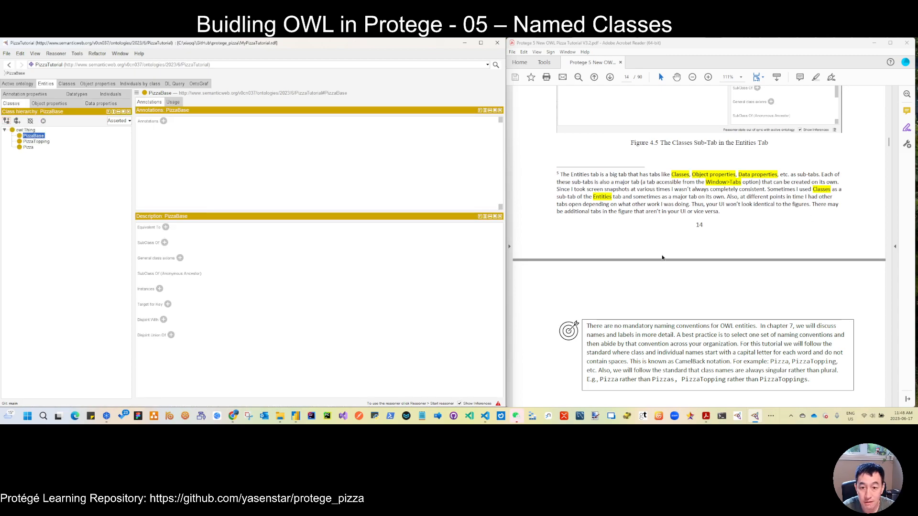
Read the tutorial's boxed note on naming conventions for OWL entities
{"action": "scroll", "coordinate": [662, 258], "scroll_direction": "down", "scroll_amount": 1}
{"action": "scroll", "coordinate": [663, 258], "scroll_direction": "up", "scroll_amount": 1}
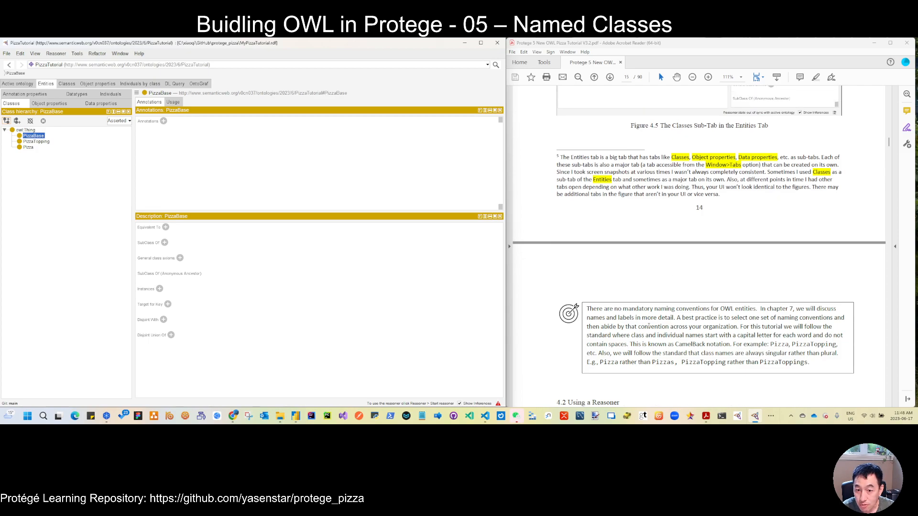
{"action": "left_click_drag", "start_coordinate": [590, 308], "coordinate": [756, 310]}
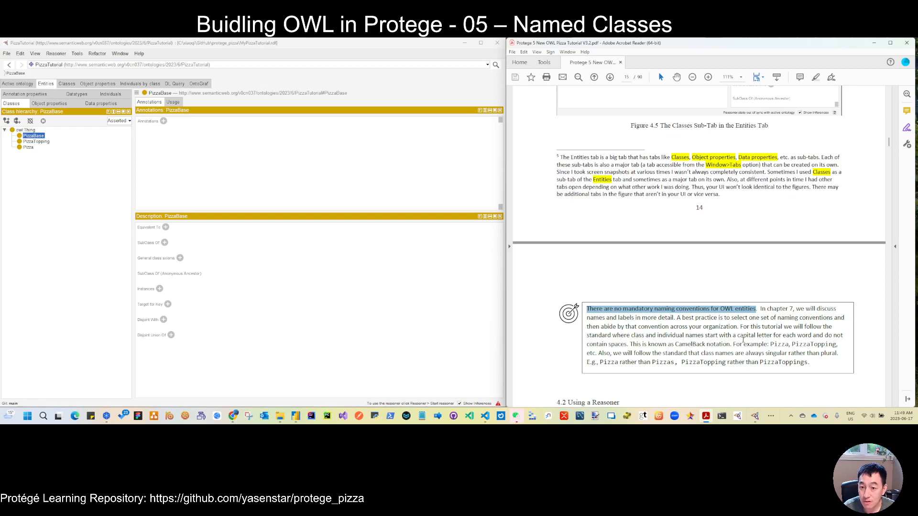
{"action": "left_click_drag", "start_coordinate": [675, 318], "coordinate": [706, 317]}
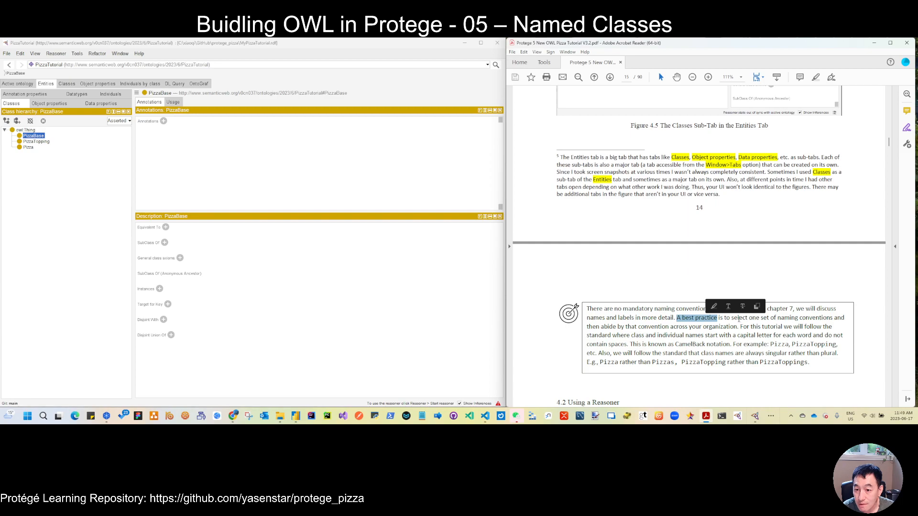